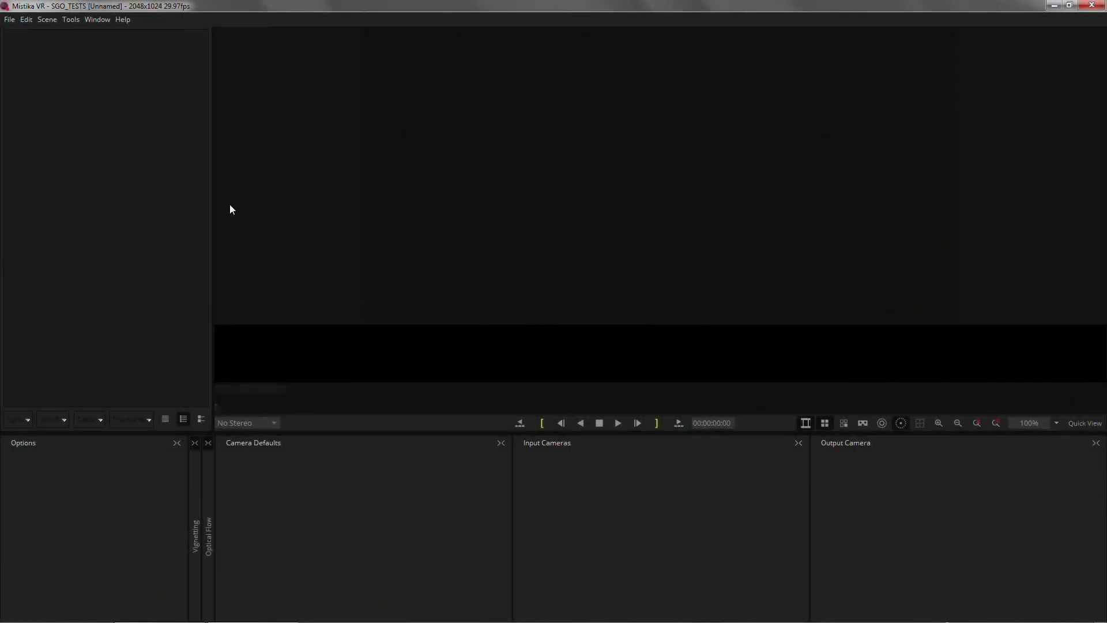
- Import the six clips origin_0.mp4 to origin_5.mp4 from the ContrasentidoPC folder into the Mistika VR camera list
{"action": "key", "text": "alt+Tab"}
{"action": "left_click_drag", "start_coordinate": [792, 236], "coordinate": [407, 129]}
{"action": "left_click_drag", "start_coordinate": [433, 186], "coordinate": [99, 175]}
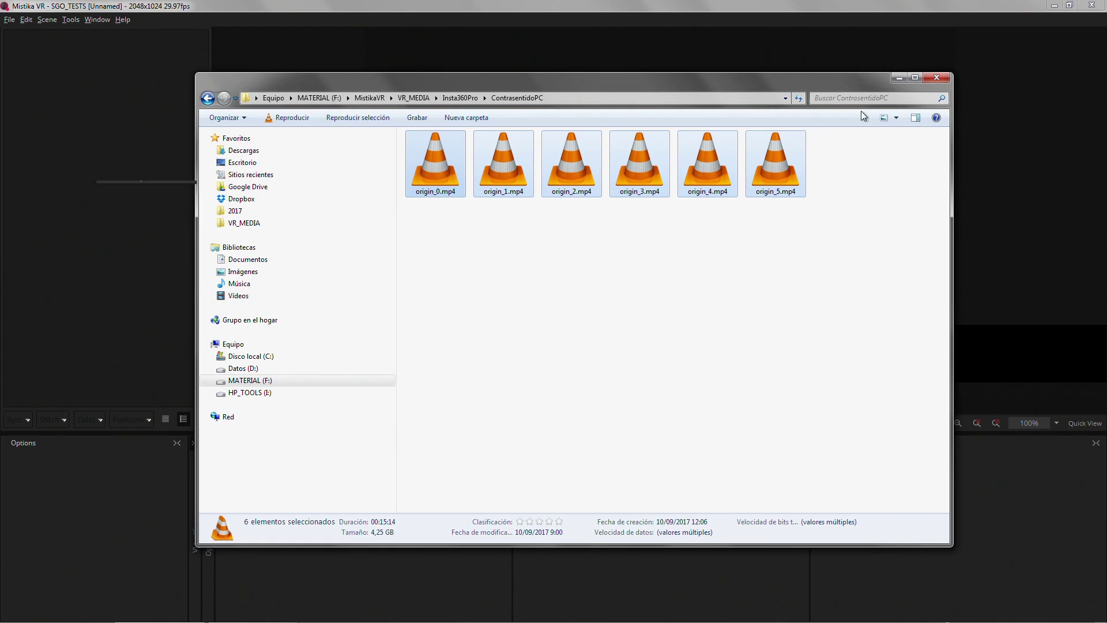
{"action": "left_click", "coordinate": [899, 78]}
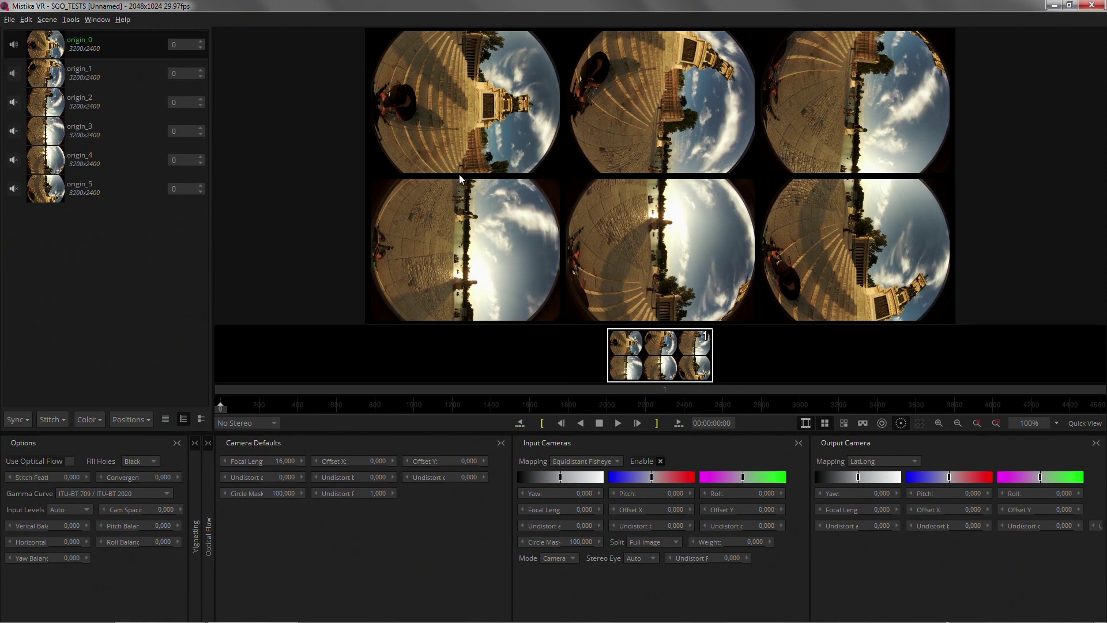
- Load the camera preset Insta360Pro_3200x2400.grp for the imported cameras
{"action": "right_click", "coordinate": [98, 276]}
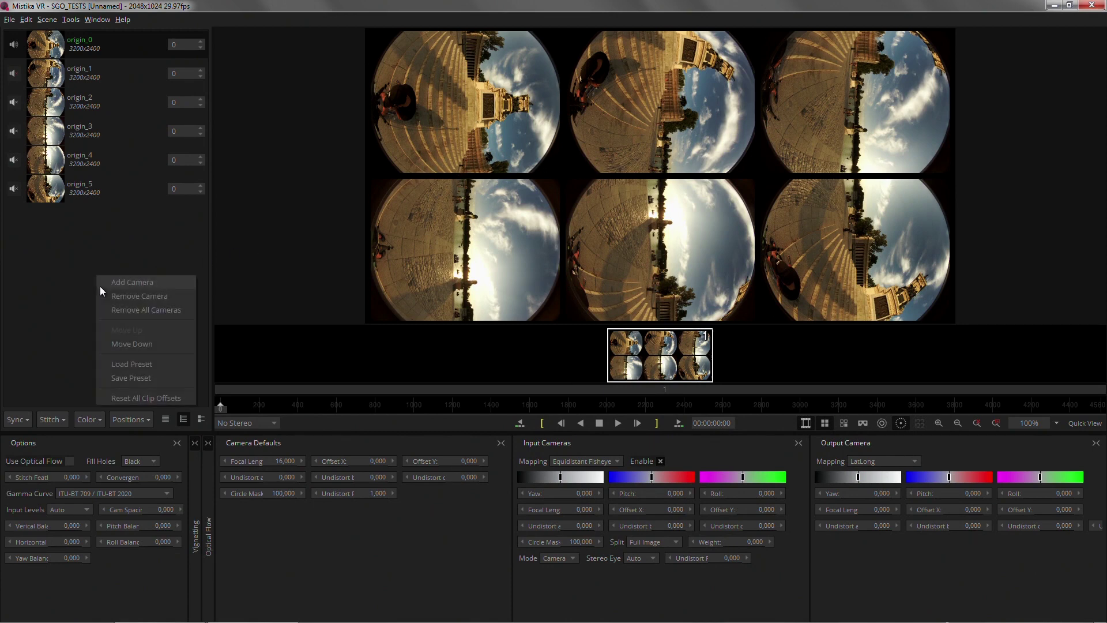
{"action": "left_click", "coordinate": [127, 365]}
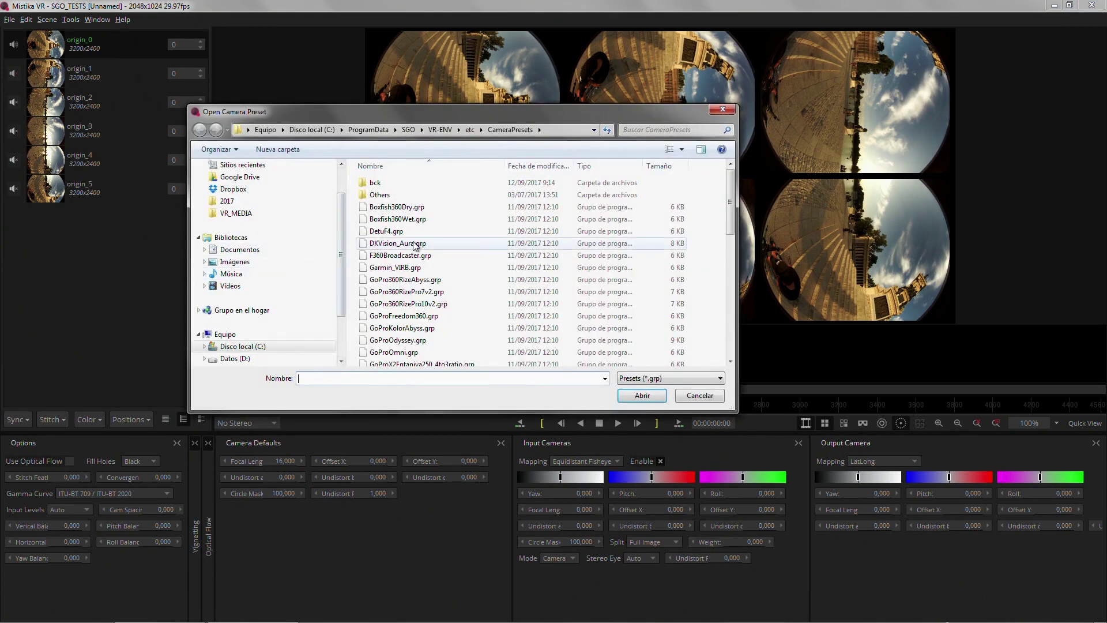
{"action": "left_click", "coordinate": [411, 220]}
{"action": "key", "text": "i"}
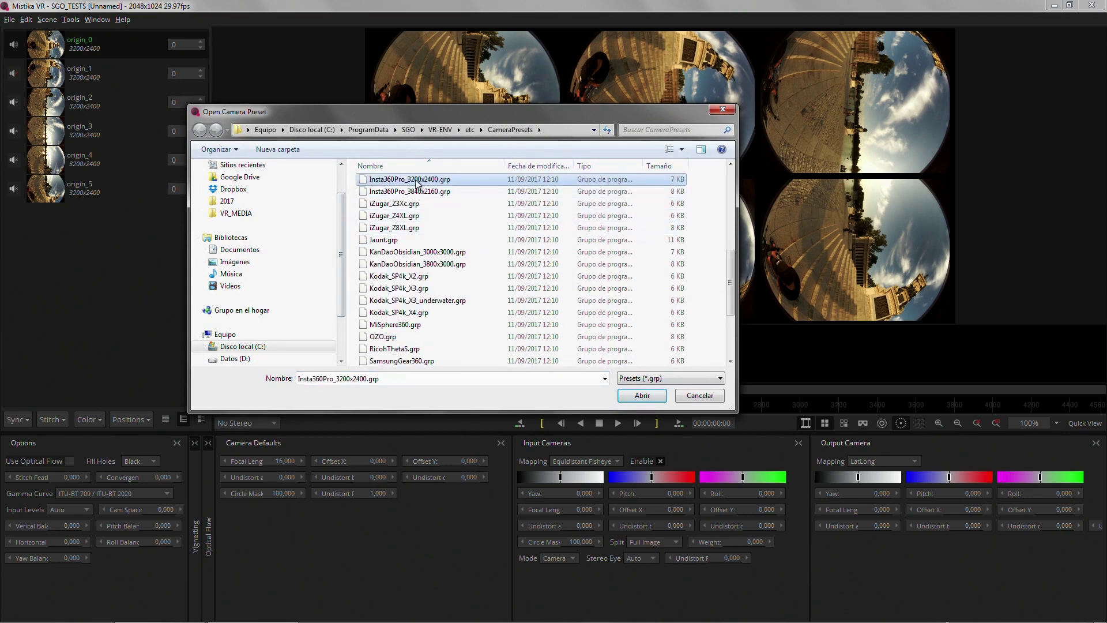
{"action": "double_click", "coordinate": [418, 180]}
- Refine the camera positions by running Improve Offsets once and Improve Angles twice
{"action": "left_click", "coordinate": [123, 421]}
{"action": "left_click", "coordinate": [127, 435]}
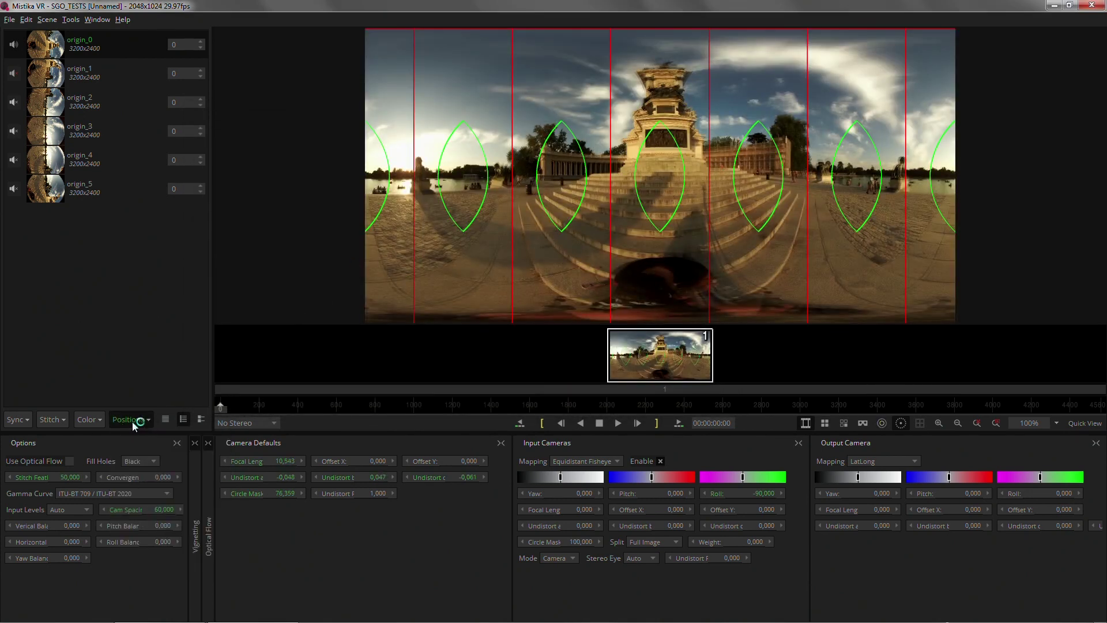
{"action": "left_click", "coordinate": [135, 420]}
{"action": "left_click", "coordinate": [138, 449]}
{"action": "left_click", "coordinate": [136, 420]}
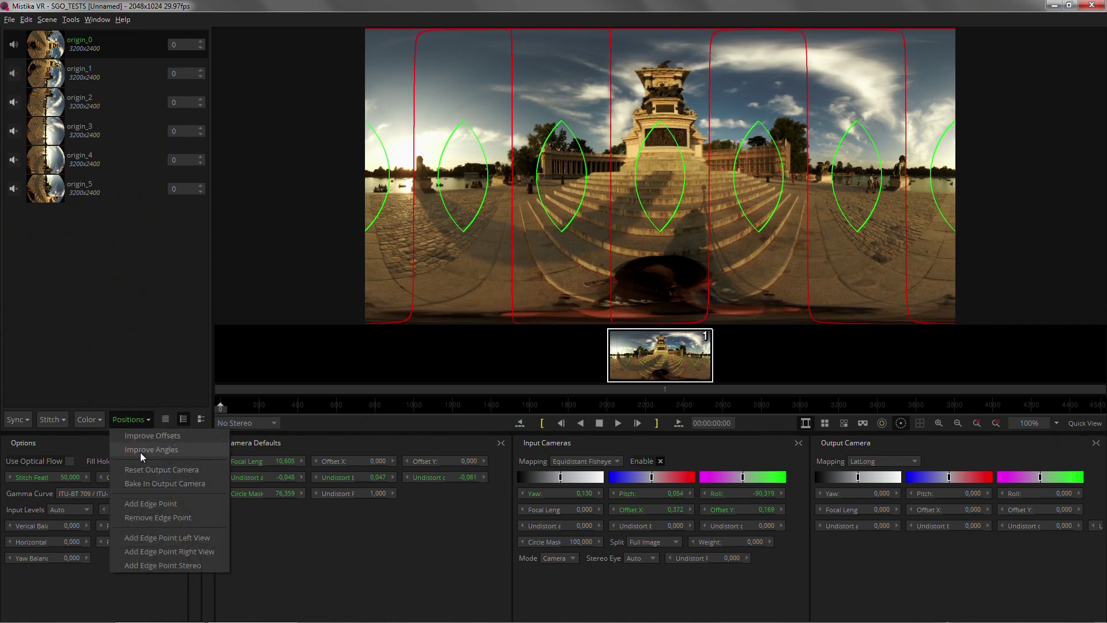
{"action": "left_click", "coordinate": [140, 450]}
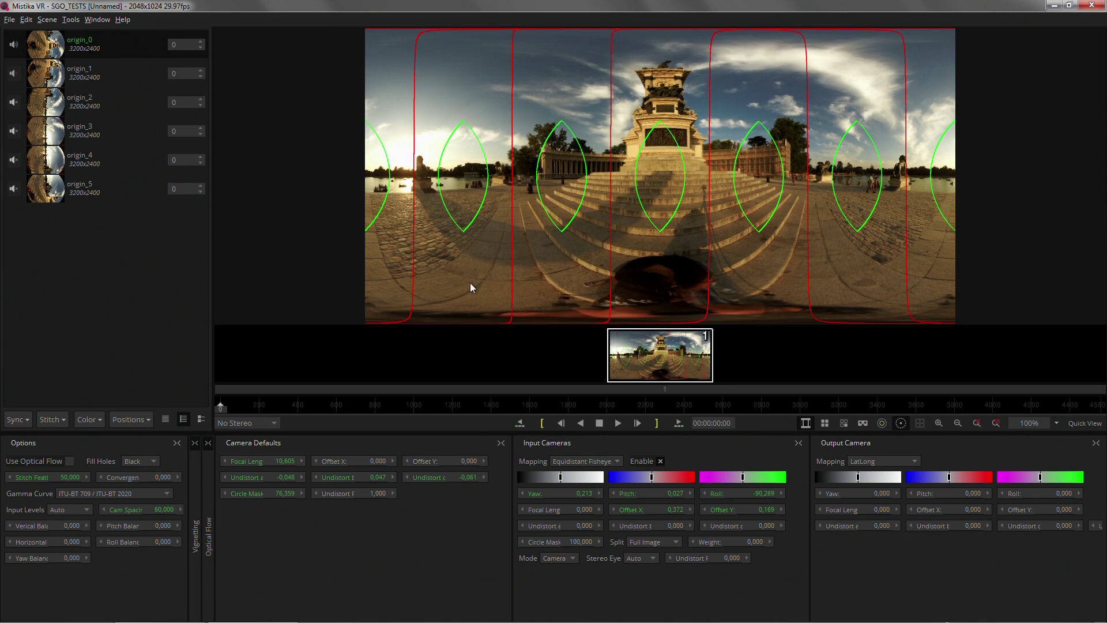
- Display the stereo view as Anaglyph and set the stitch feather to 0
{"action": "left_click", "coordinate": [260, 422]}
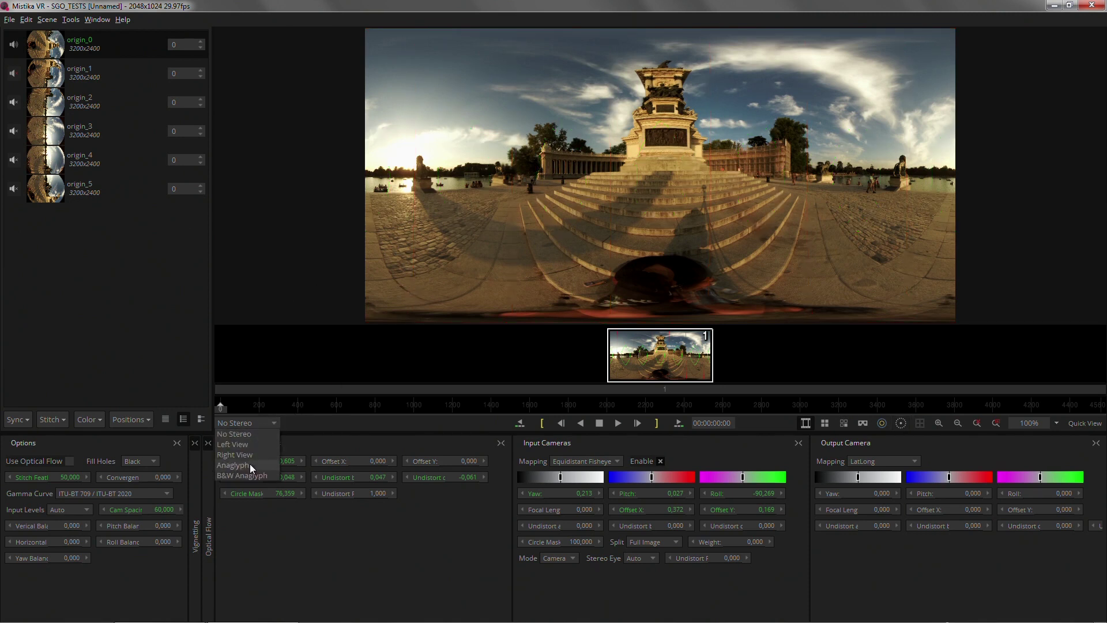
{"action": "left_click", "coordinate": [251, 462]}
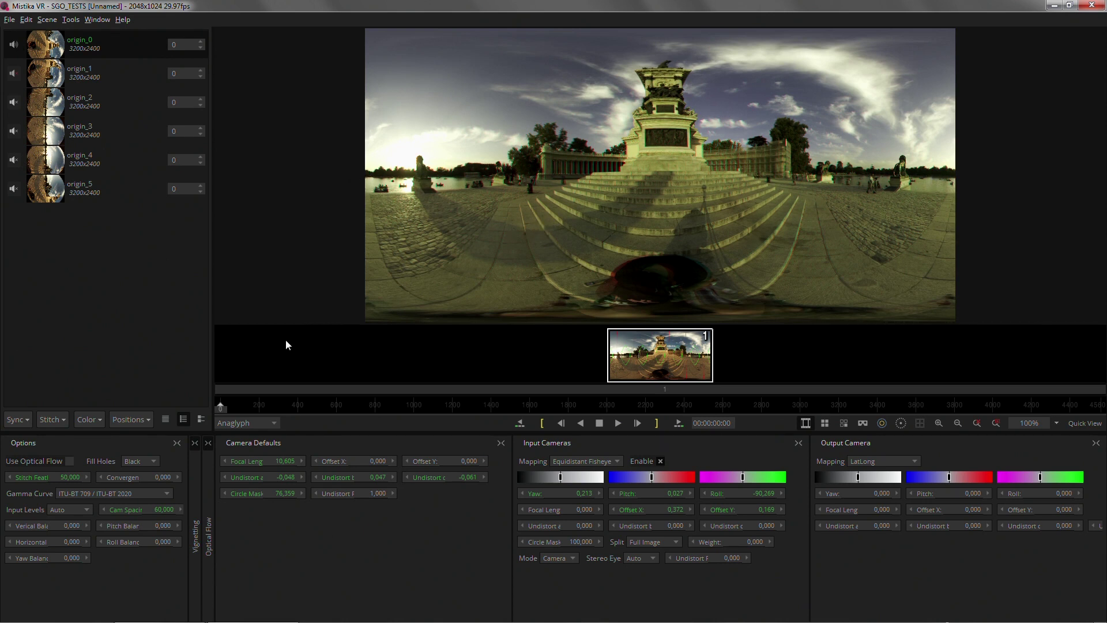
{"action": "left_click", "coordinate": [75, 478]}
{"action": "type", "text": "0"}
{"action": "key", "text": "Return"}
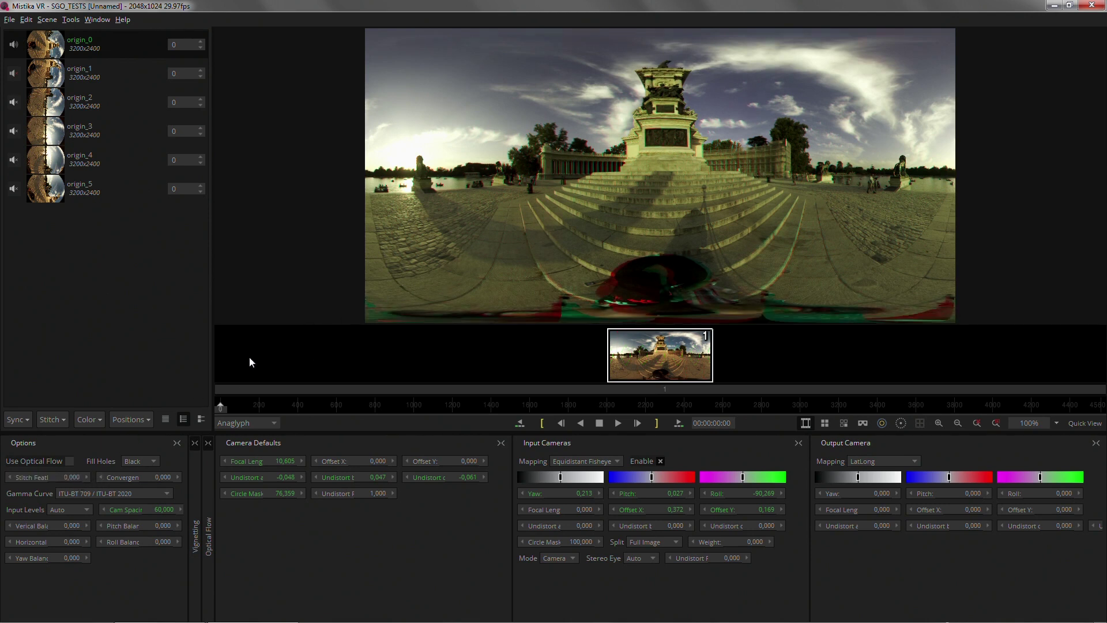
- Show the camera seams and adjust the convergence at the lakeside statues in the first two sections, to about -0.342
{"action": "key", "text": "s"}
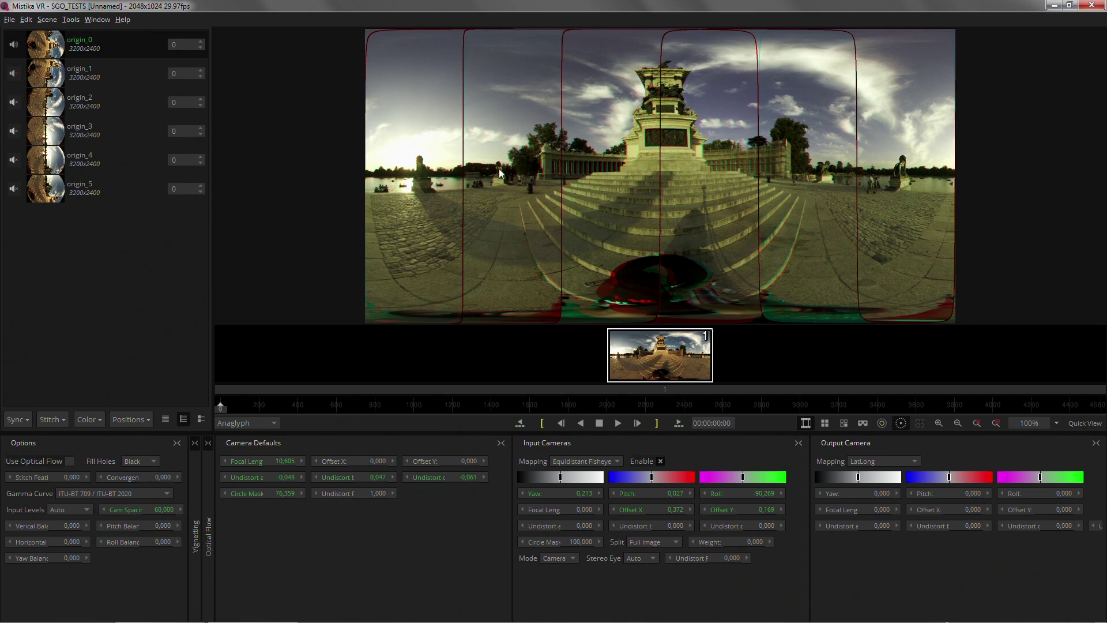
{"action": "scroll", "coordinate": [504, 170], "scroll_direction": "up", "scroll_amount": 6}
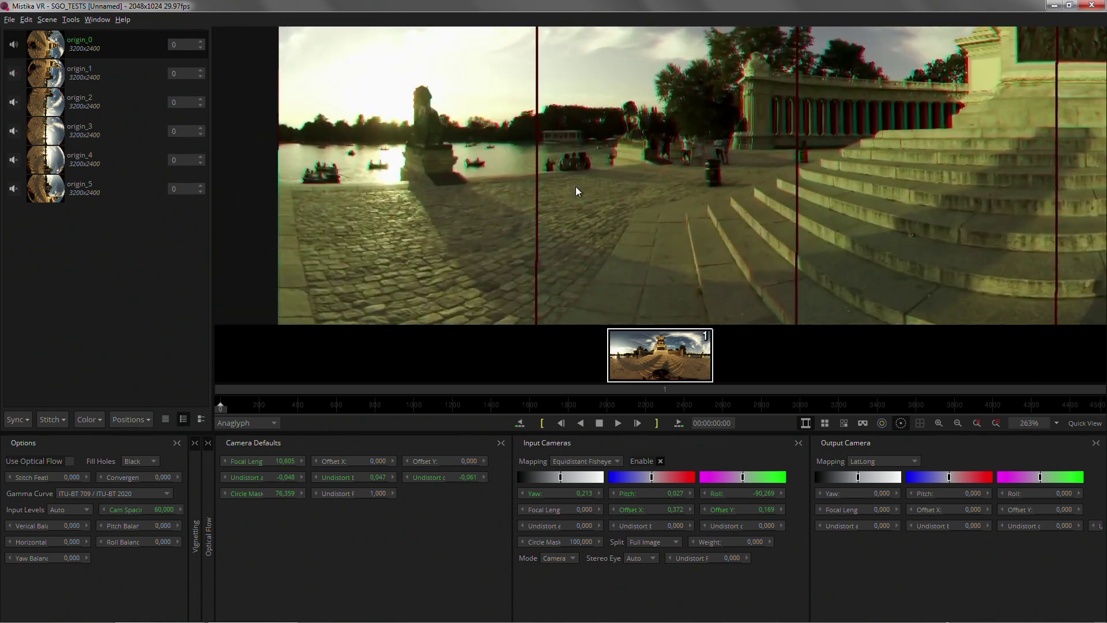
{"action": "scroll", "coordinate": [559, 205], "scroll_direction": "up", "scroll_amount": 2}
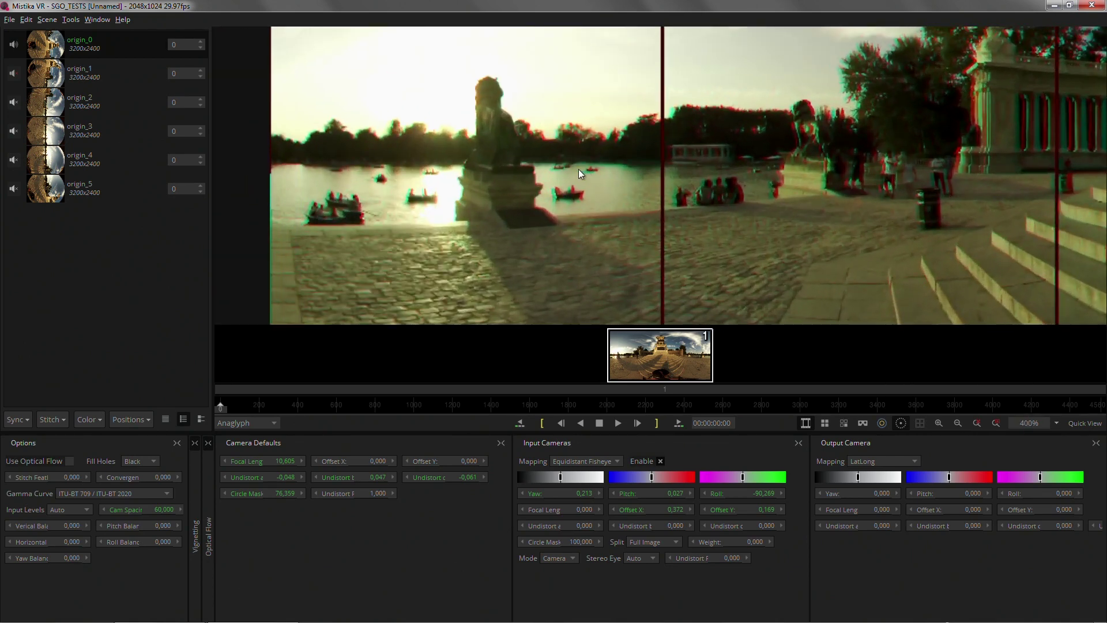
{"action": "left_click_drag", "start_coordinate": [554, 138], "coordinate": [550, 139]}
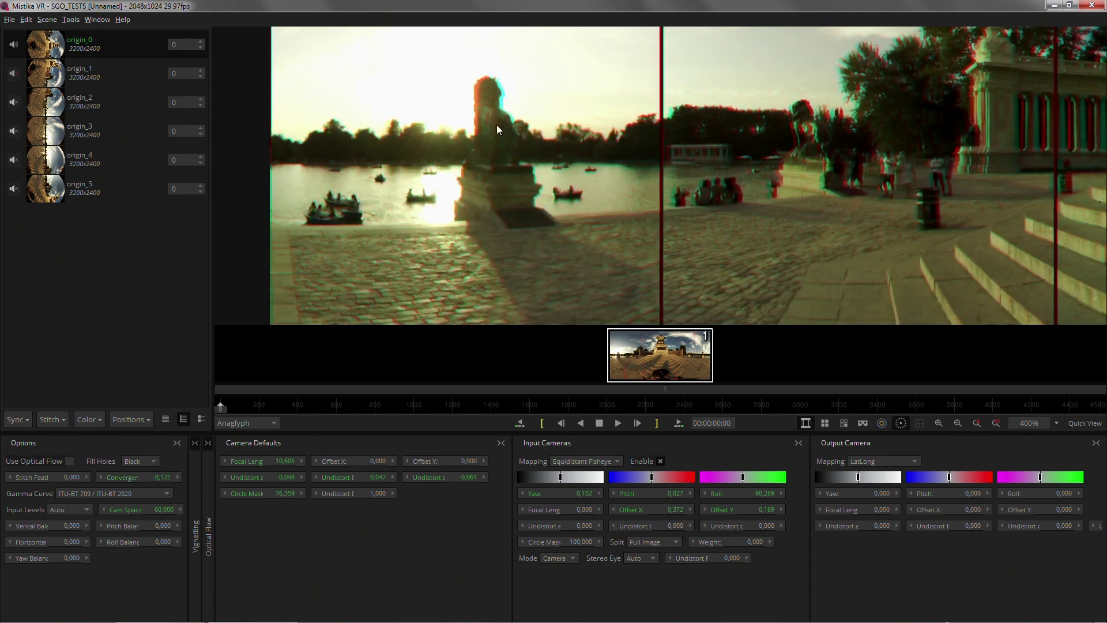
{"action": "left_click_drag", "start_coordinate": [724, 118], "coordinate": [713, 120]}
{"action": "left_click_drag", "start_coordinate": [836, 89], "coordinate": [417, 193]}
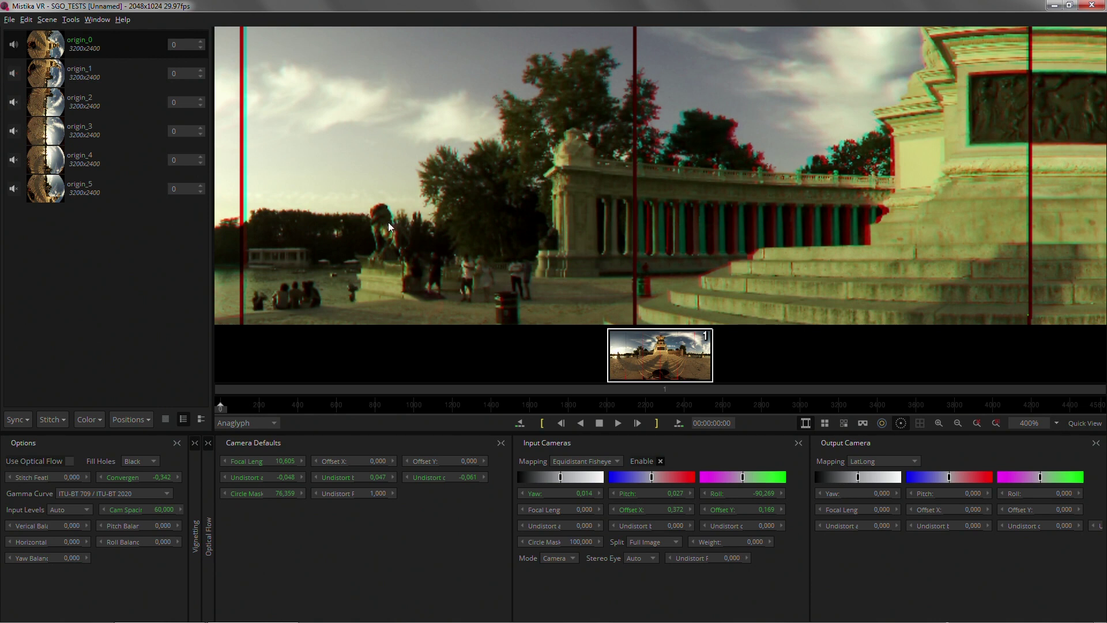
- Continue adjusting the convergence section by section across the rest of the panorama, to about -1.095
{"action": "left_click_drag", "start_coordinate": [708, 136], "coordinate": [702, 134]}
{"action": "left_click_drag", "start_coordinate": [815, 136], "coordinate": [636, 162]}
{"action": "left_click_drag", "start_coordinate": [781, 234], "coordinate": [778, 249]}
{"action": "left_click_drag", "start_coordinate": [822, 207], "coordinate": [572, 89]}
{"action": "mouse_move", "coordinate": [828, 150]}
{"action": "left_mouse_down"}
{"action": "mouse_move", "coordinate": [836, 183]}
{"action": "mouse_move", "coordinate": [836, 162]}
{"action": "left_mouse_up"}
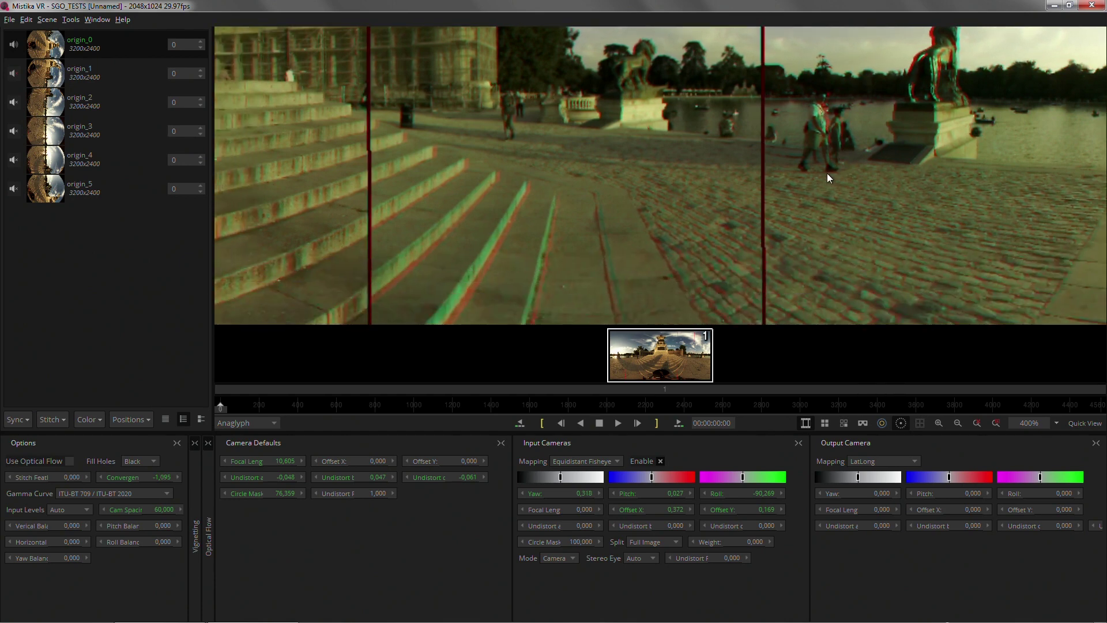
{"action": "scroll", "coordinate": [828, 173], "scroll_direction": "down", "scroll_amount": 6}
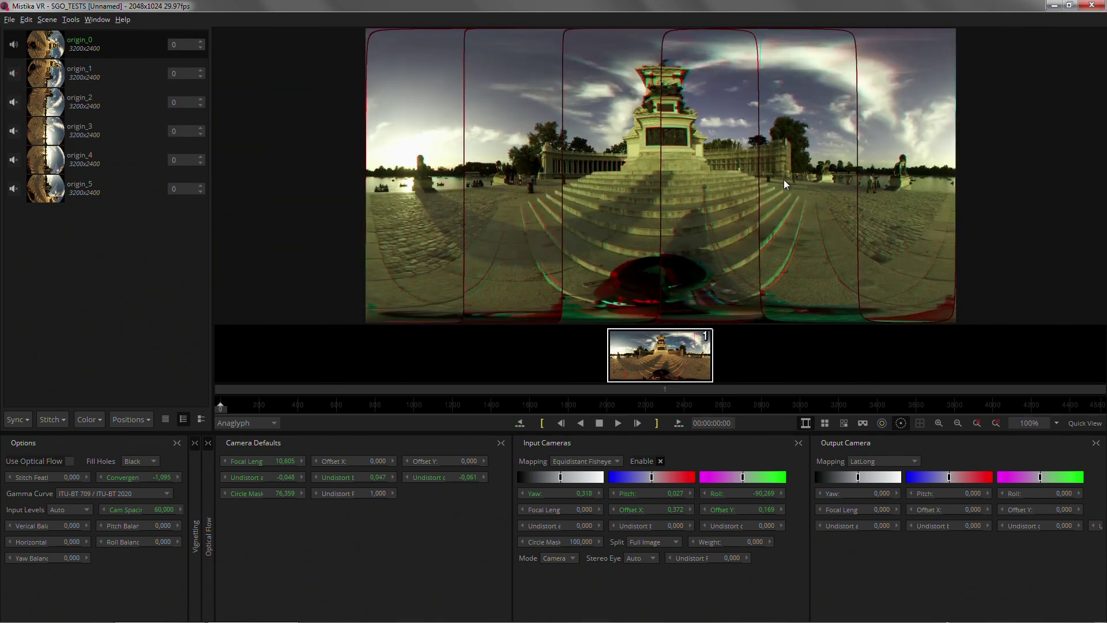
{"action": "scroll", "coordinate": [783, 184], "scroll_direction": "up", "scroll_amount": 1}
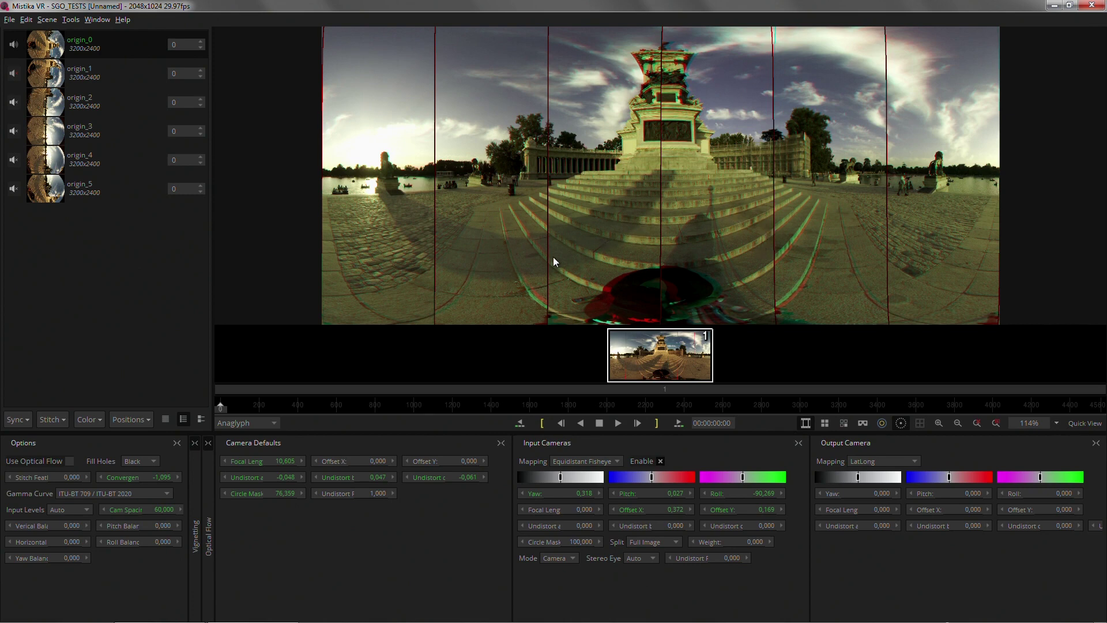
- Set the stitch feather to 50 and enable optical flow
{"action": "left_click", "coordinate": [77, 476]}
{"action": "type", "text": "50"}
{"action": "key", "text": "Return"}
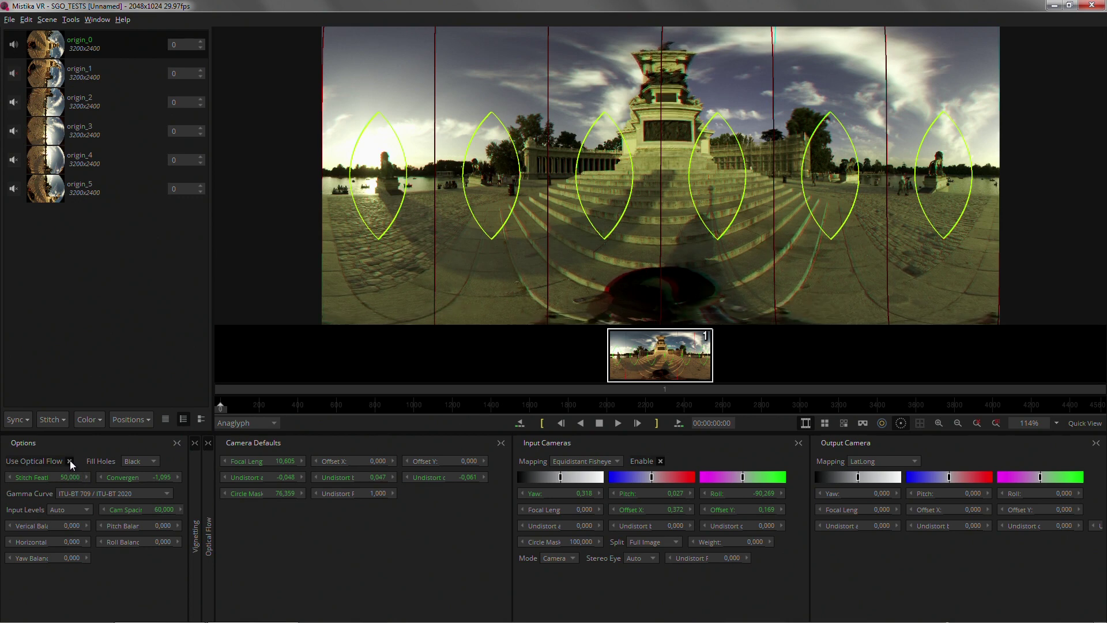
{"action": "left_click", "coordinate": [70, 461]}
- Switch the stereo view to B&W Anaglyph and hide the seam overlays over the scaffolded building
{"action": "key", "text": "3"}
{"action": "scroll", "coordinate": [801, 180], "scroll_direction": "up", "scroll_amount": 10}
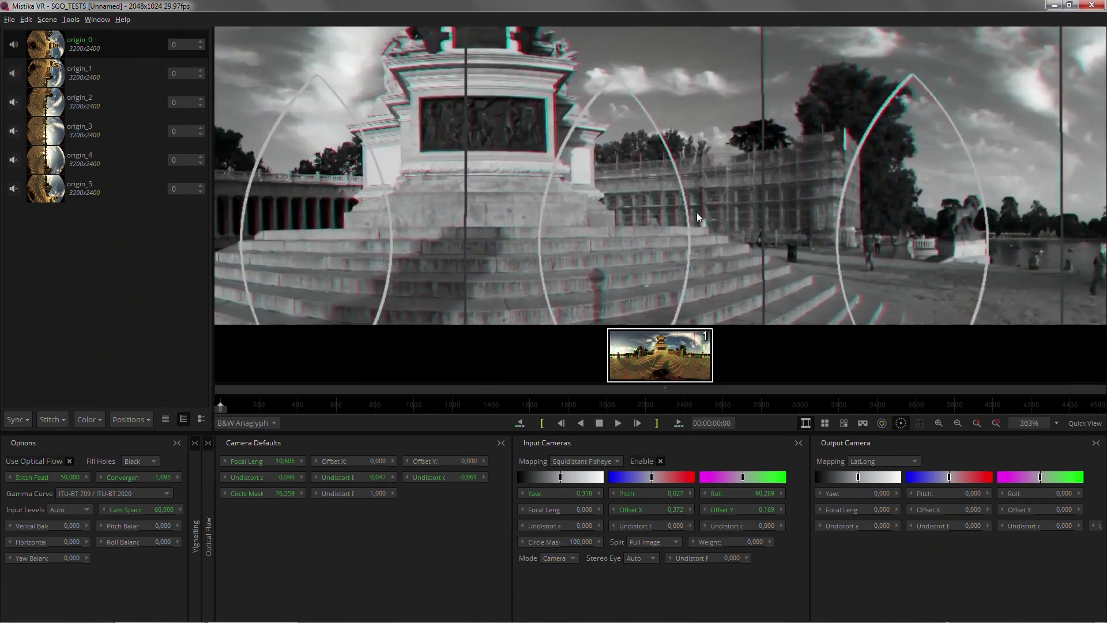
{"action": "scroll", "coordinate": [718, 214], "scroll_direction": "up", "scroll_amount": 1}
{"action": "left_click_drag", "start_coordinate": [806, 191], "coordinate": [665, 192]}
{"action": "scroll", "coordinate": [665, 192], "scroll_direction": "up", "scroll_amount": 3}
{"action": "left_click_drag", "start_coordinate": [696, 252], "coordinate": [686, 195]}
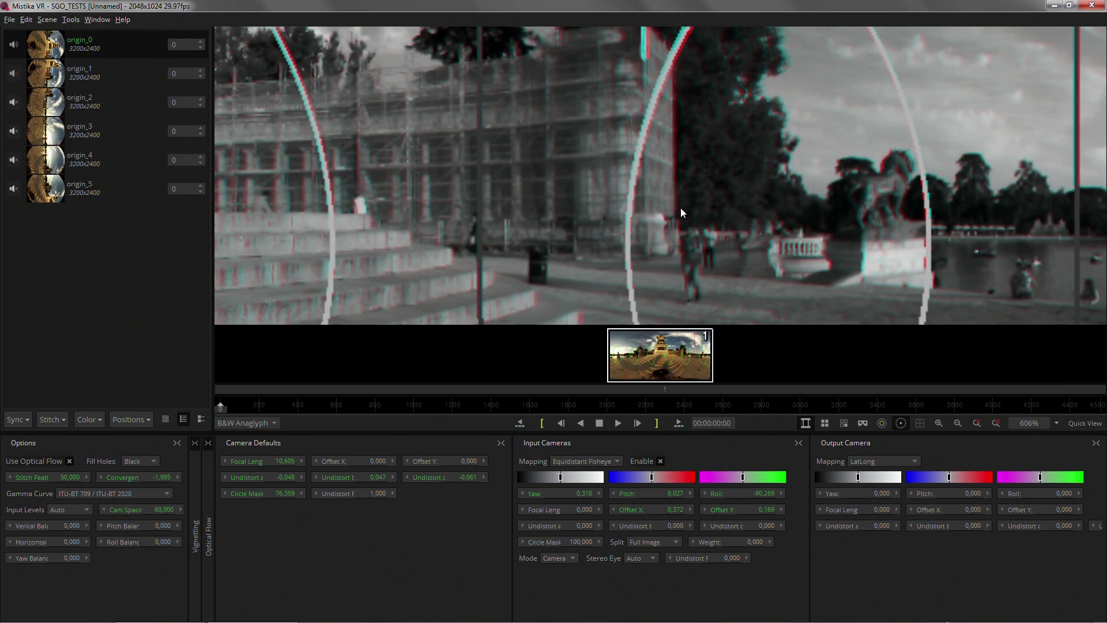
{"action": "key", "text": "e"}
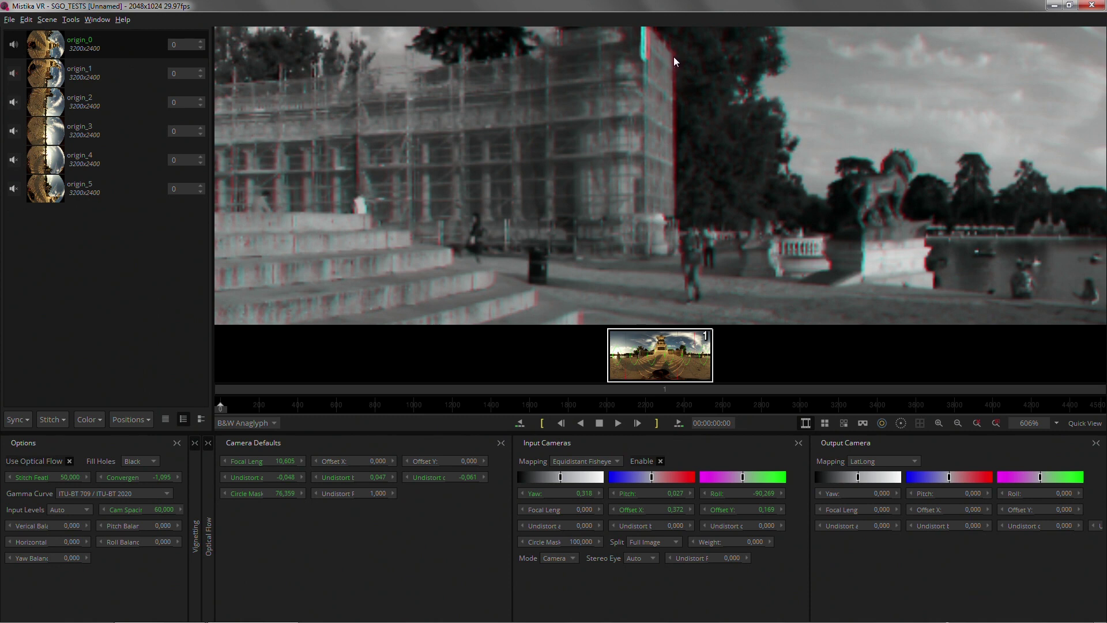
- Lower the vertical balance in 0.1 steps as far as -0.5 and settle on -0.4
{"action": "double_click", "coordinate": [65, 524]}
{"action": "key", "text": "Down"}
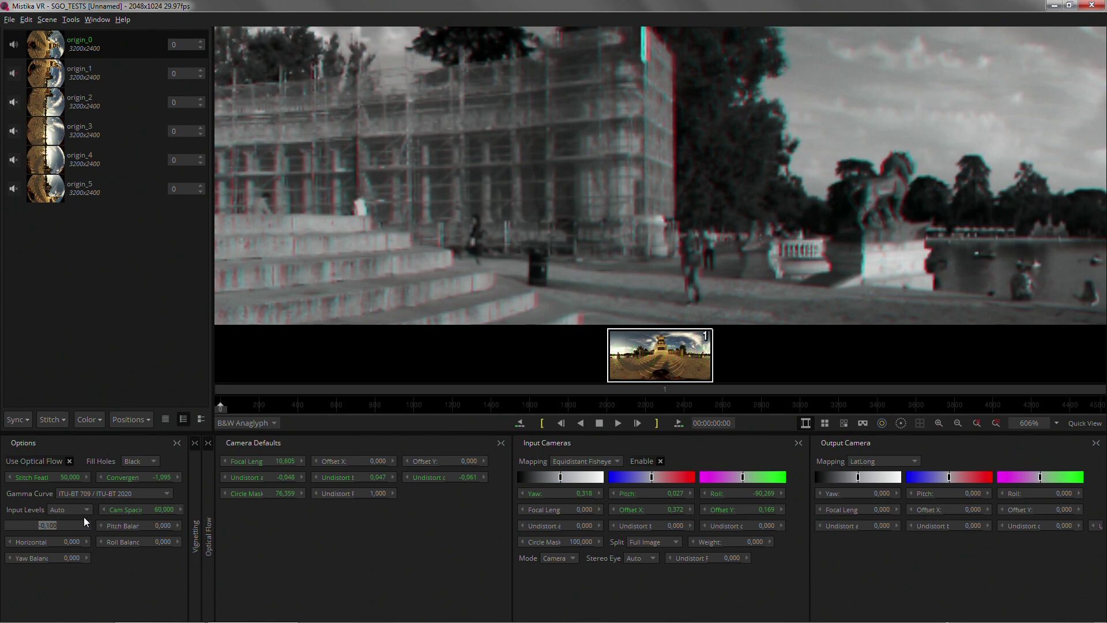
{"action": "key", "text": "Down"}
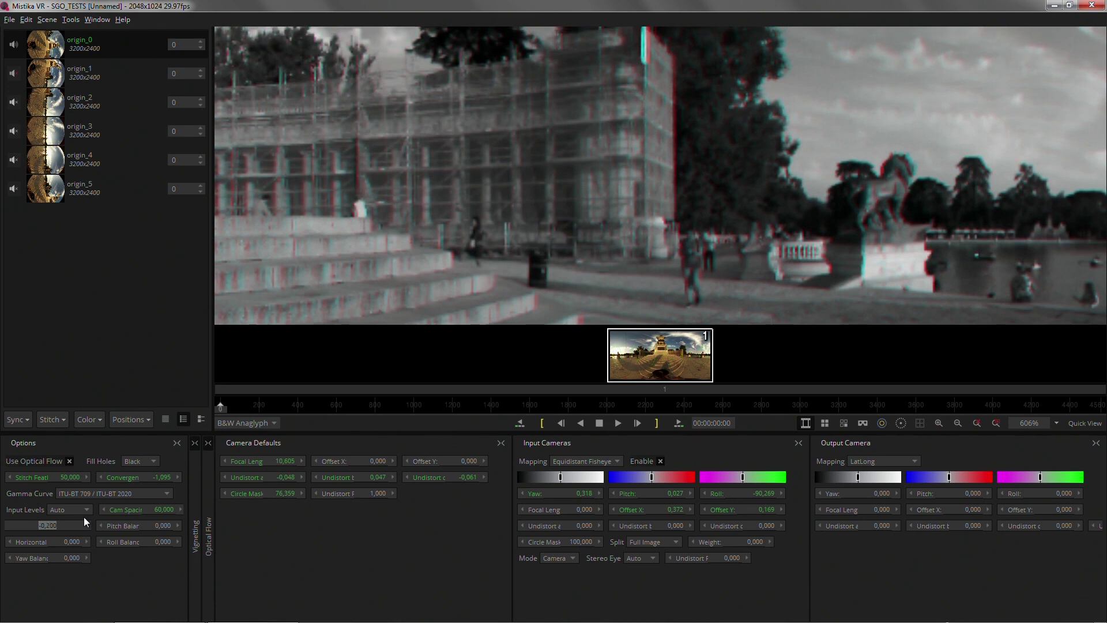
{"action": "type", "text": "-0,3"}
{"action": "key", "text": "Return"}
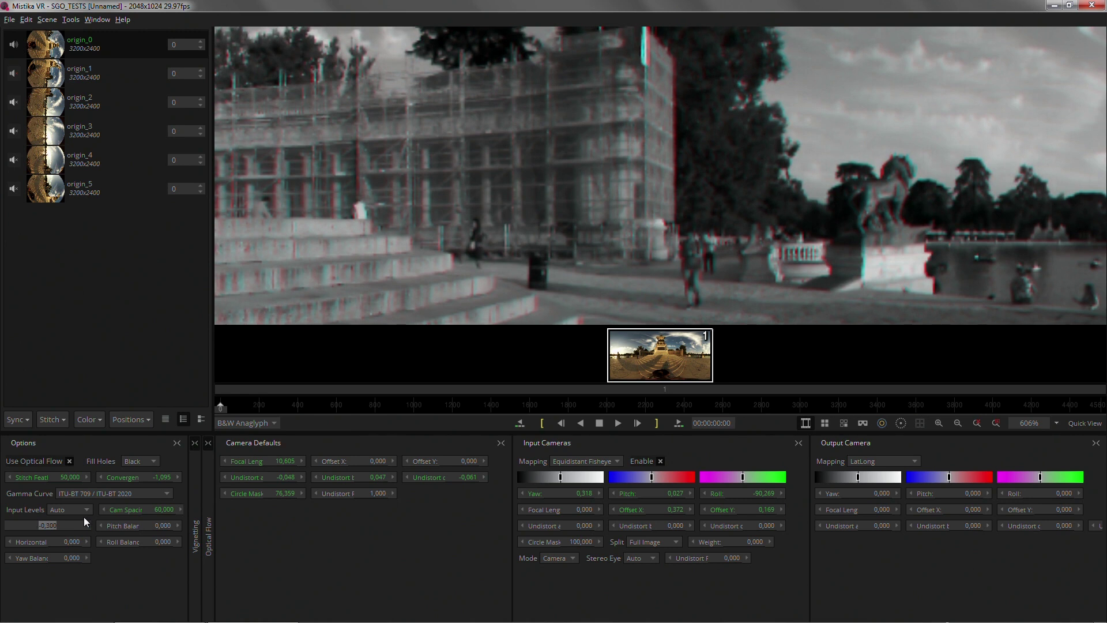
{"action": "type", "text": "-0,4"}
{"action": "key", "text": "Return"}
{"action": "type", "text": "-0,5"}
{"action": "key", "text": "Return"}
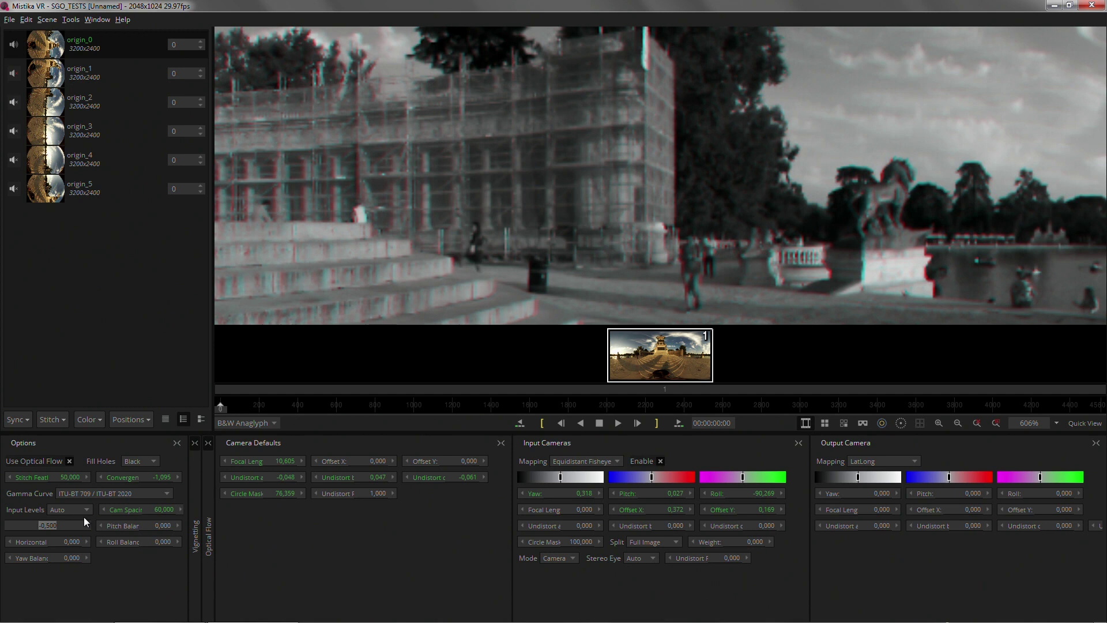
{"action": "key", "text": "Up"}
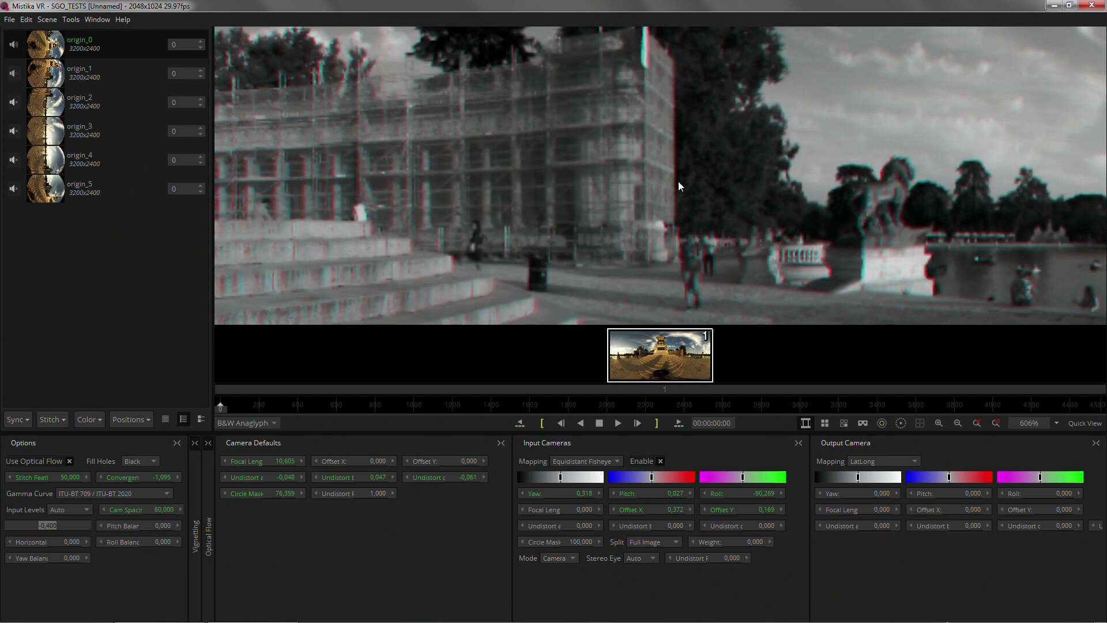